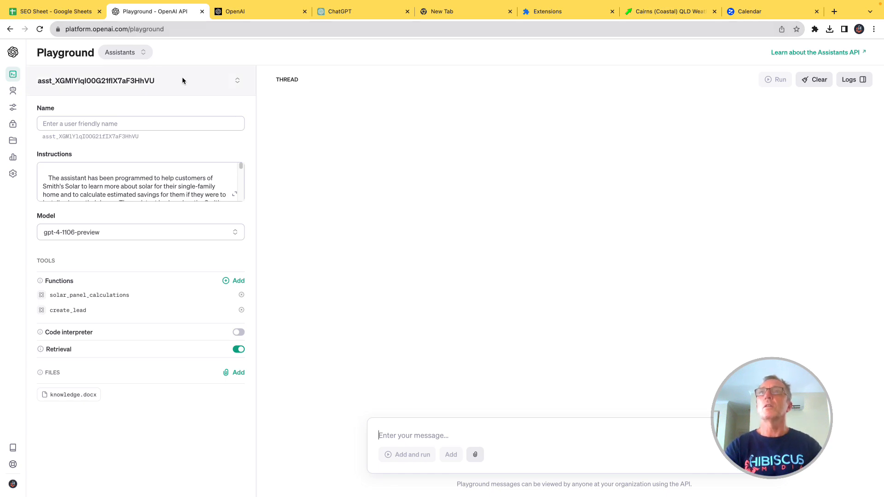
# Step: Open the API keys page of the OpenAI platform
pyautogui.moveTo(16, 84)
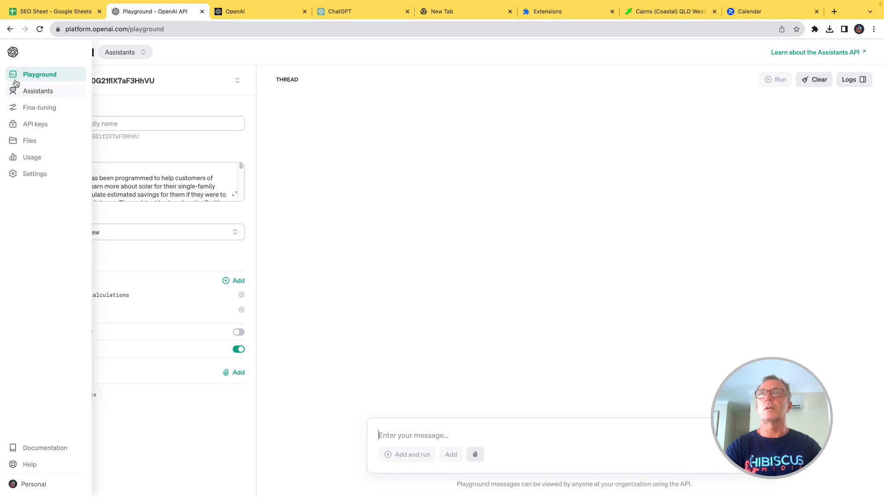
pyautogui.click(14, 53)
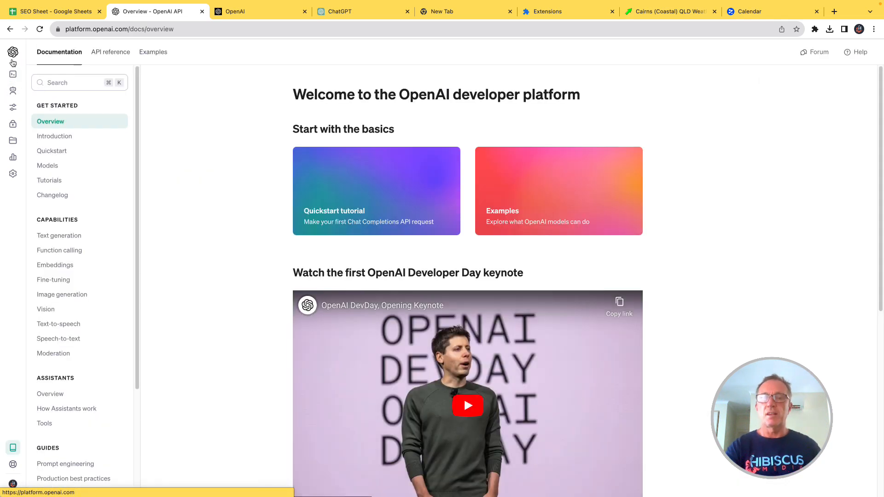
pyautogui.moveTo(26, 91)
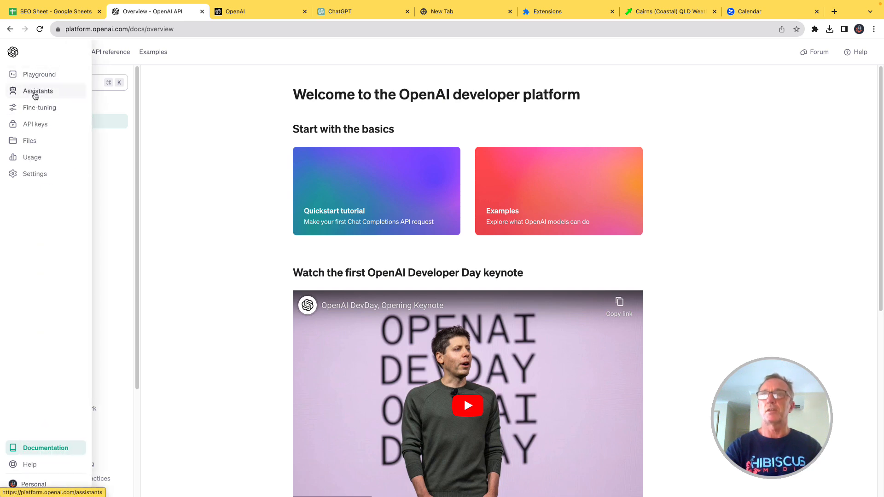
pyautogui.click(34, 125)
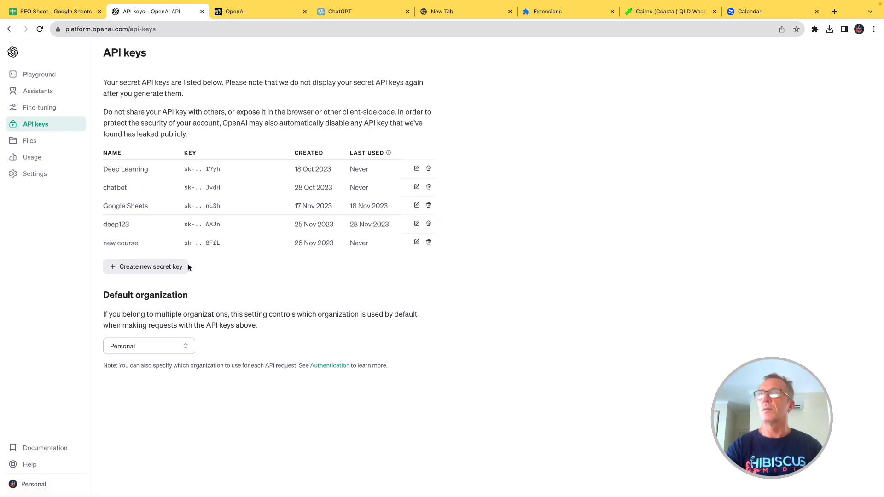
# Step: Create a new secret key named "Google sheets 1" and copy the generated API key
pyautogui.click(147, 267)
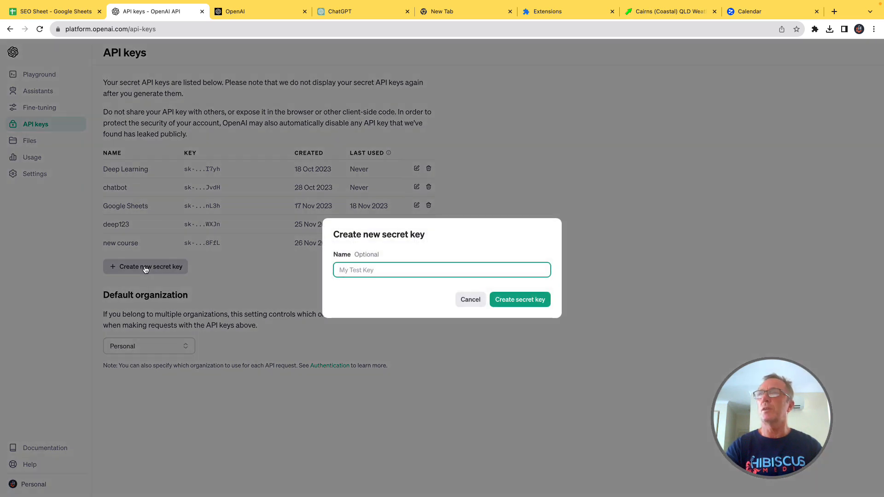
pyautogui.write('Google')
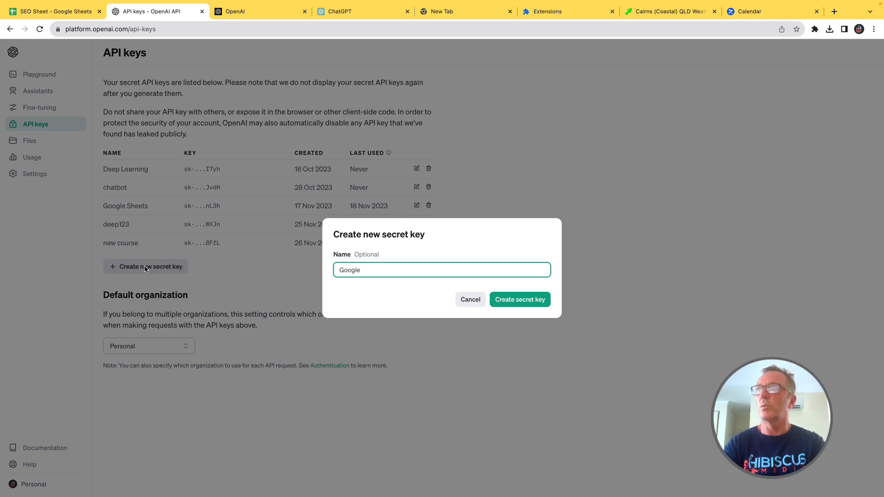
pyautogui.write(' sheets 1')
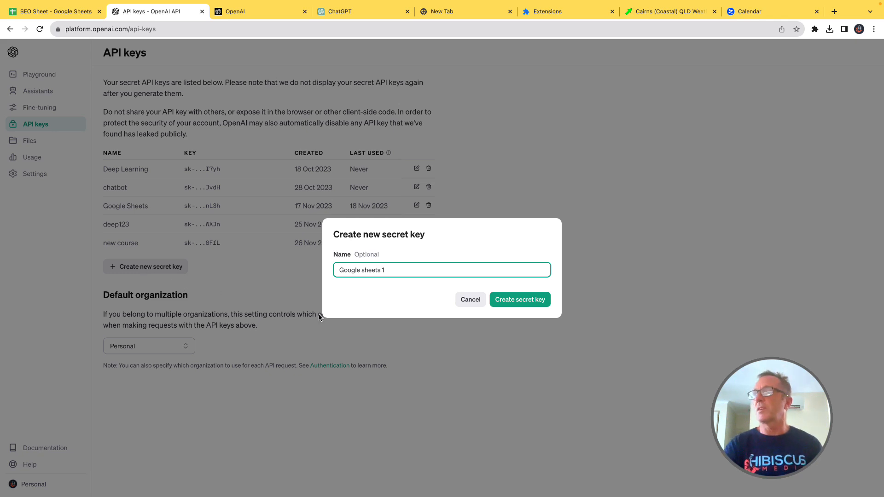
pyautogui.click(523, 303)
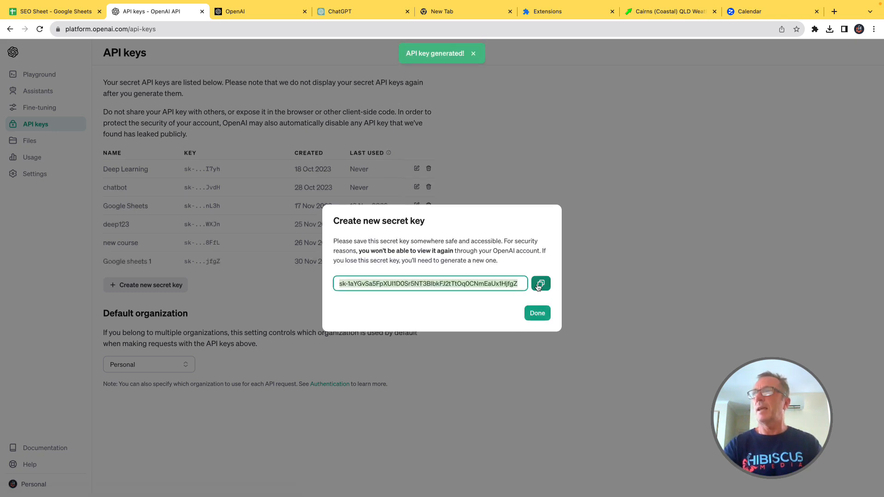
pyautogui.click(544, 284)
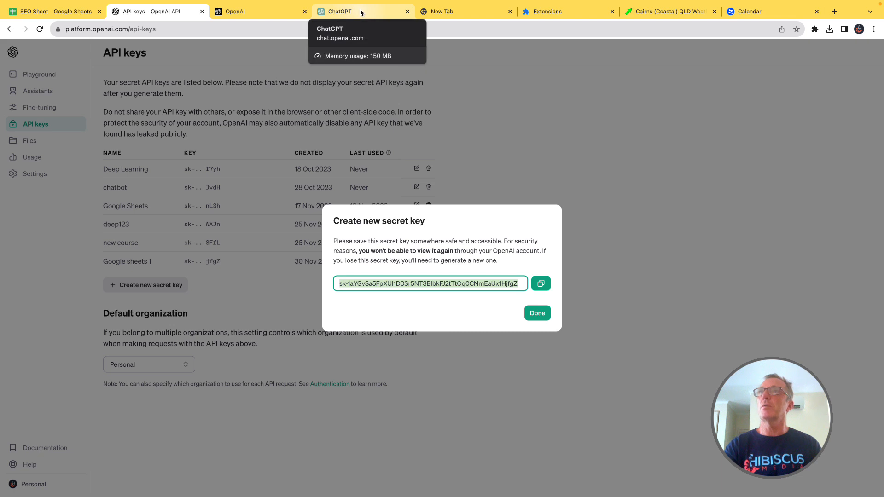
# Step: In the SEO Sheet spreadsheet, search the Google Workspace Marketplace for "GPT for Sheets and Docs" and open the Talarian add-on's listing
pyautogui.click(65, 35)
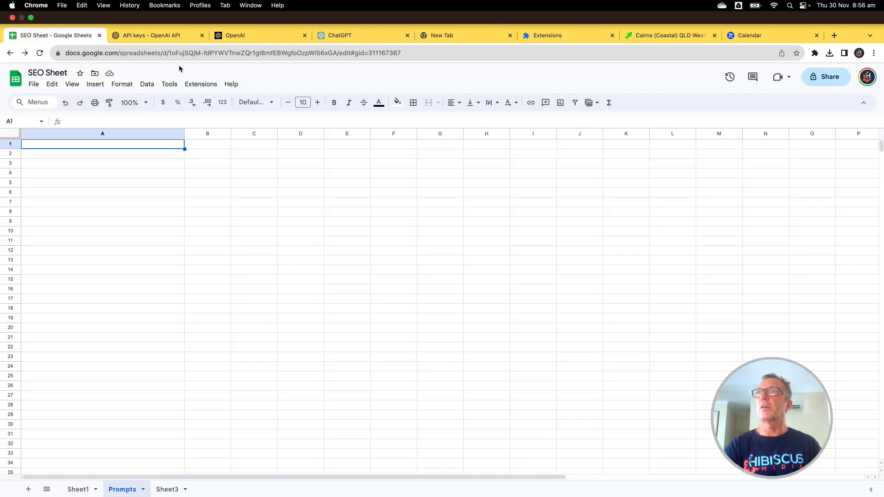
pyautogui.click(199, 88)
pyautogui.moveTo(214, 82)
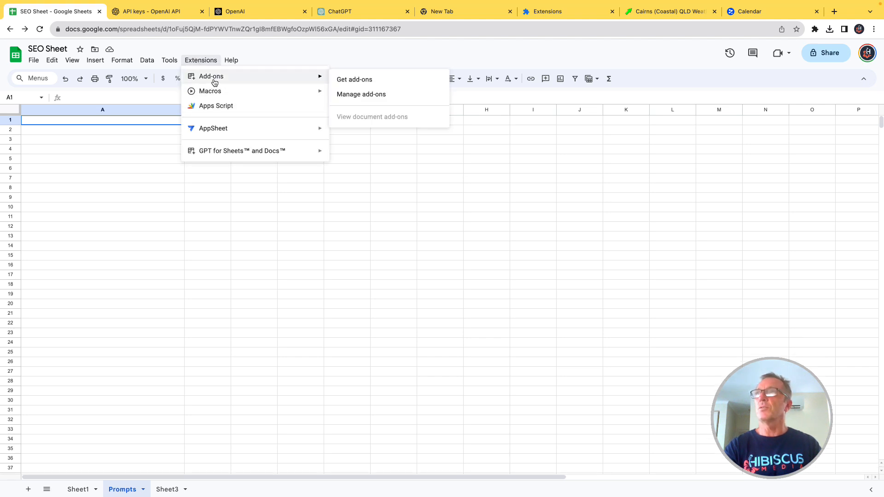
pyautogui.click(342, 81)
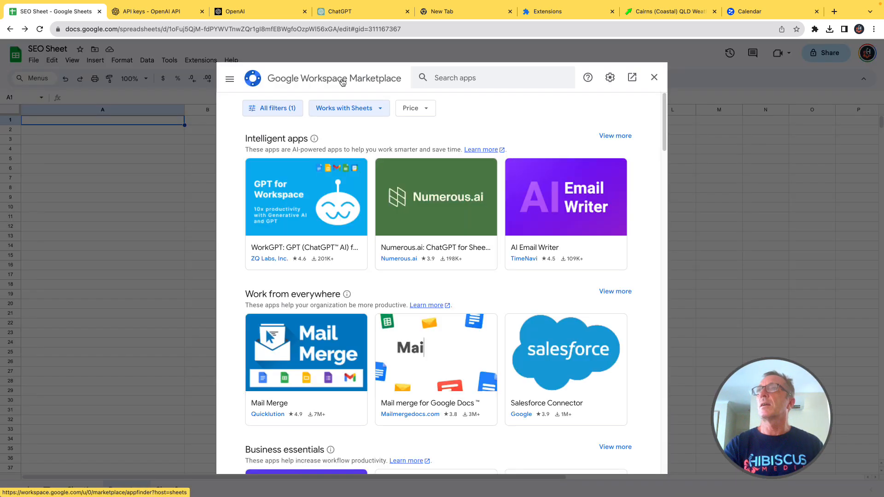
pyautogui.click(450, 79)
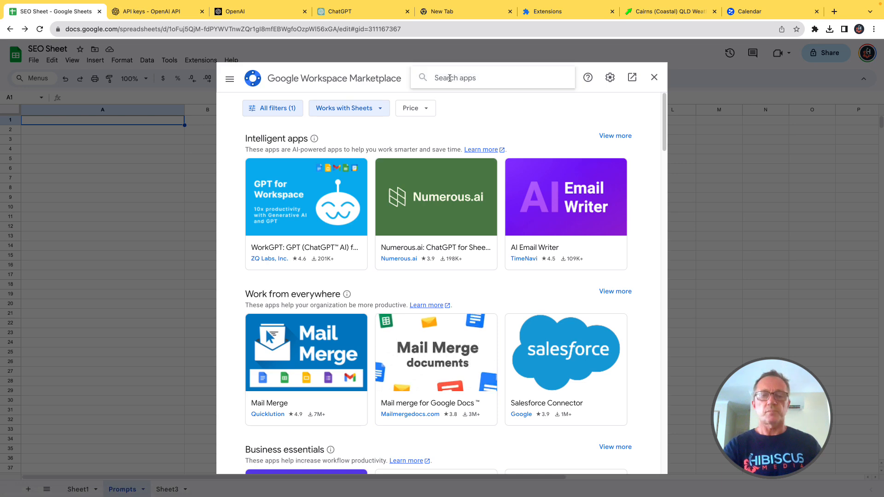
pyautogui.write('gpt')
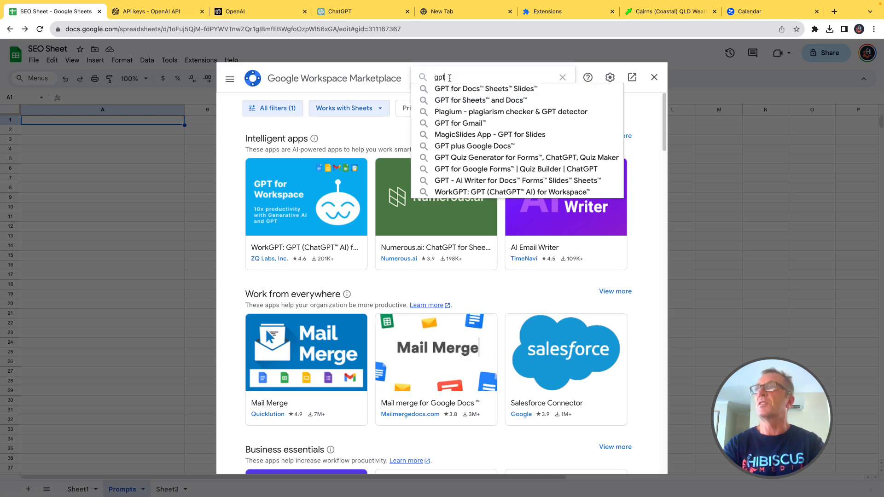
pyautogui.click(474, 101)
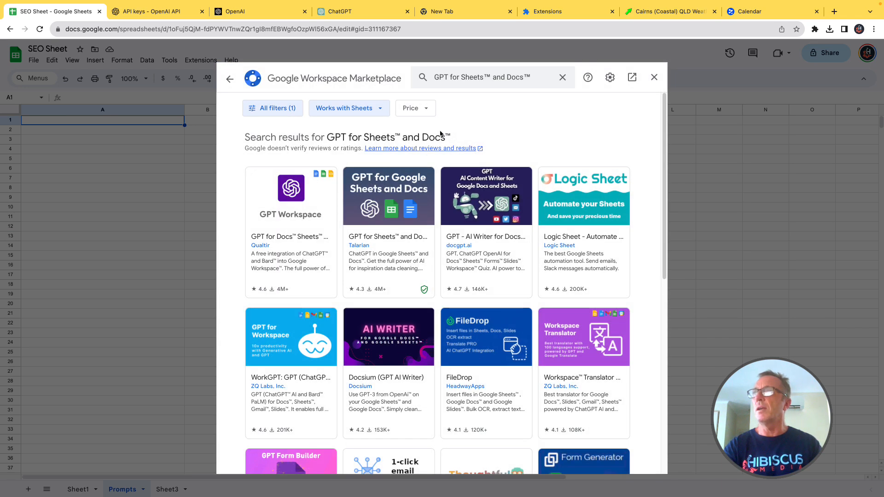
pyautogui.click(381, 203)
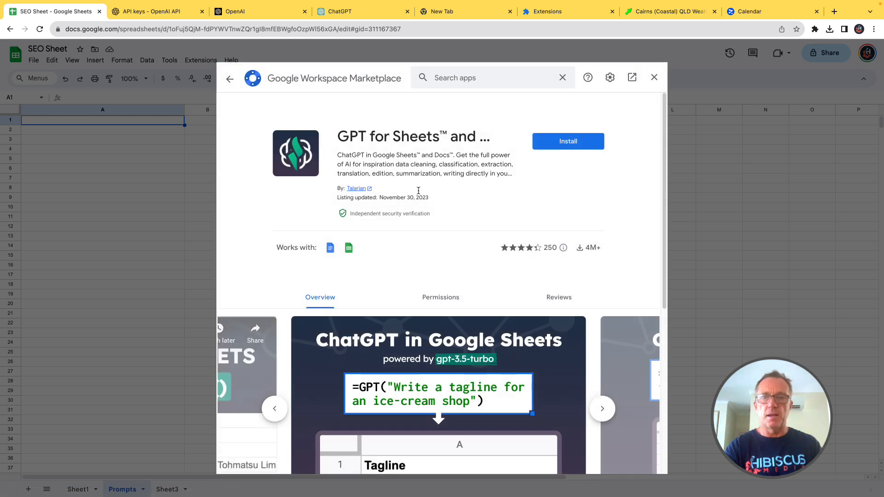
# Step: Install the GPT for Sheets and Docs add-on, allow it access to the Google account, and close the marketplace
pyautogui.click(563, 144)
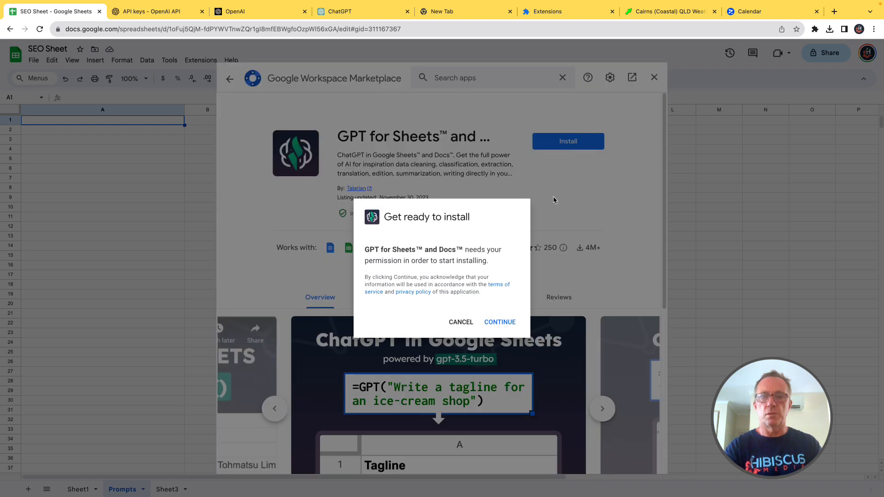
pyautogui.click(499, 322)
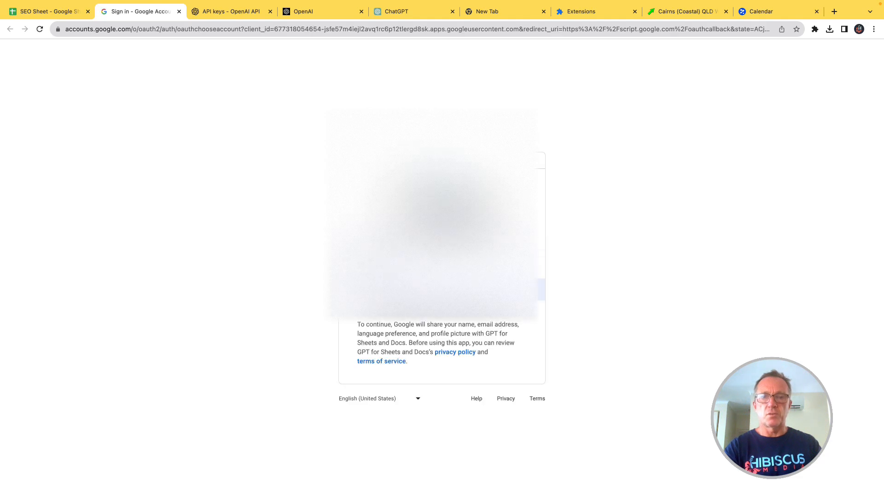
pyautogui.click(438, 264)
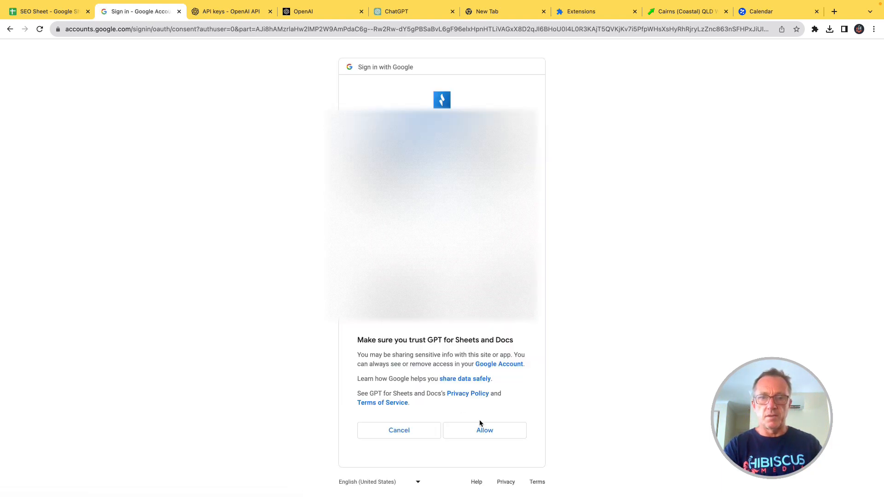
pyautogui.click(482, 431)
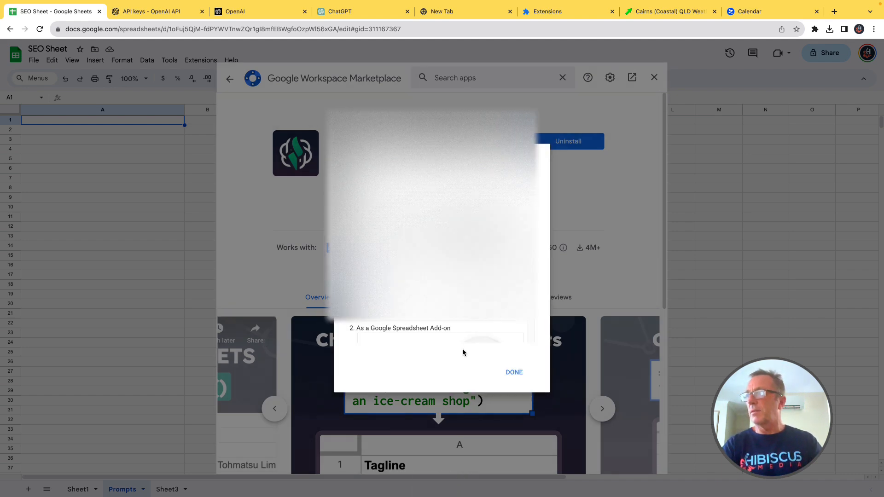
pyautogui.click(514, 374)
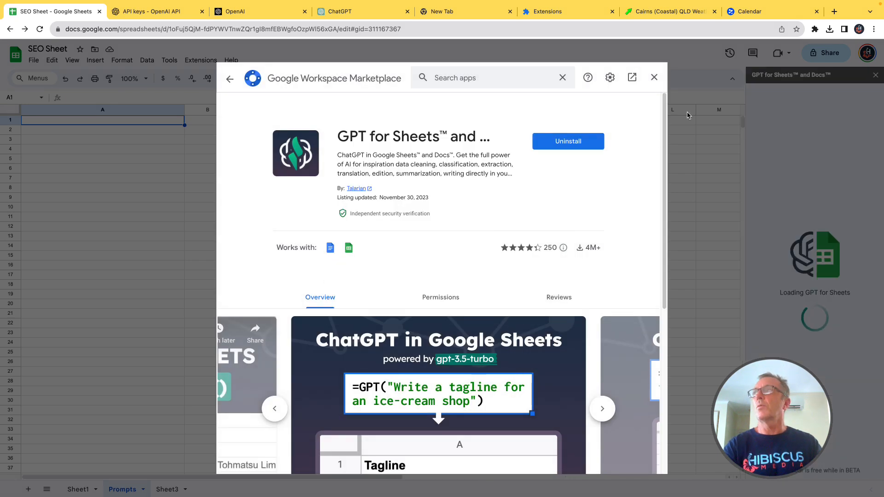
pyautogui.click(654, 77)
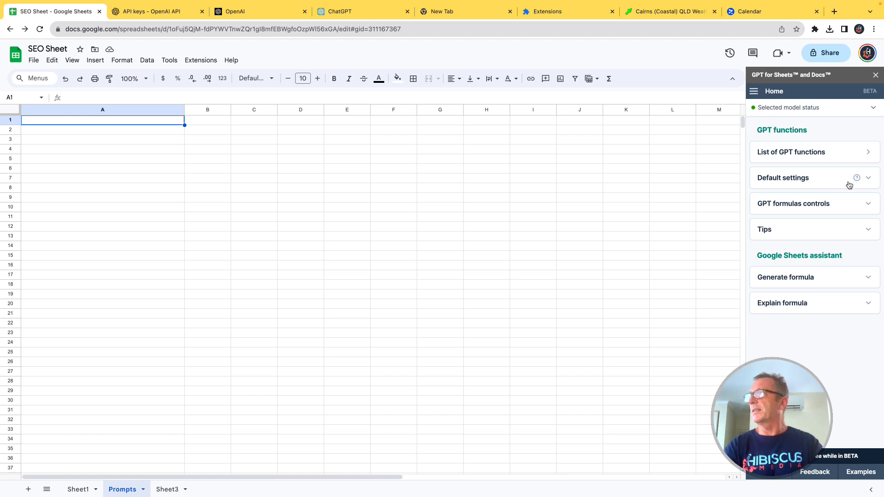
# Step: Set the add-on's default model to gpt-3.5-turbo
pyautogui.click(870, 180)
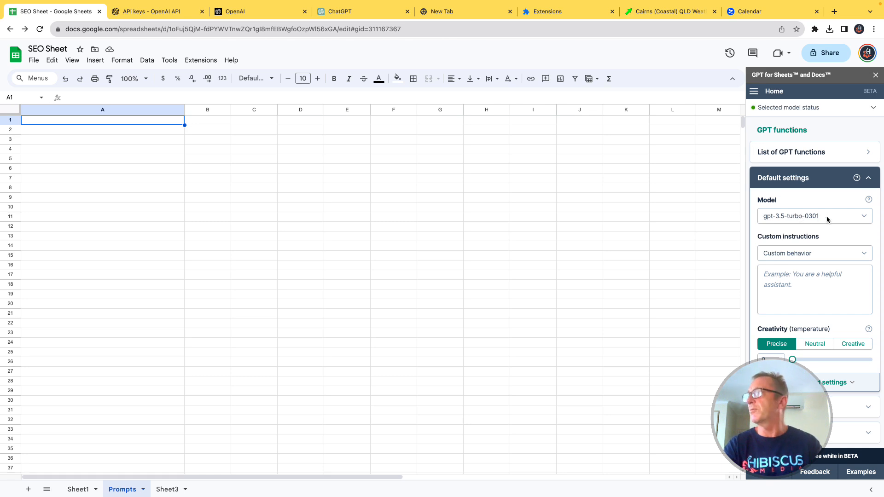
pyautogui.click(864, 216)
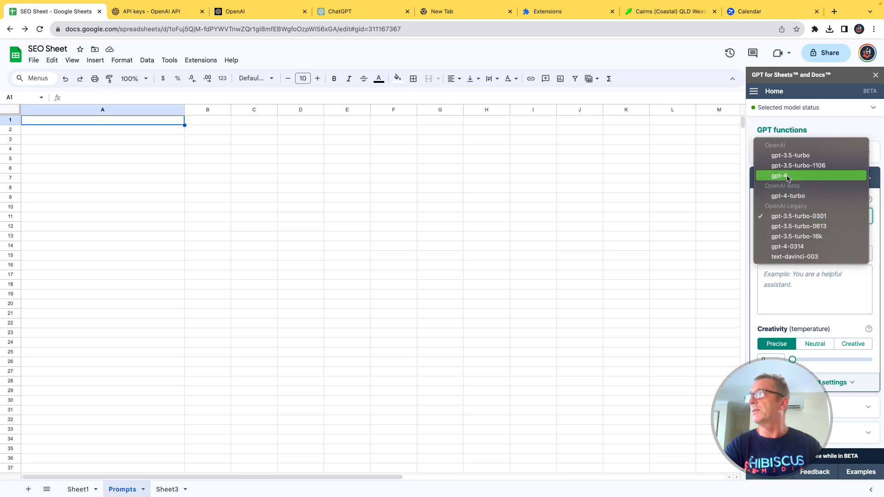
pyautogui.click(789, 157)
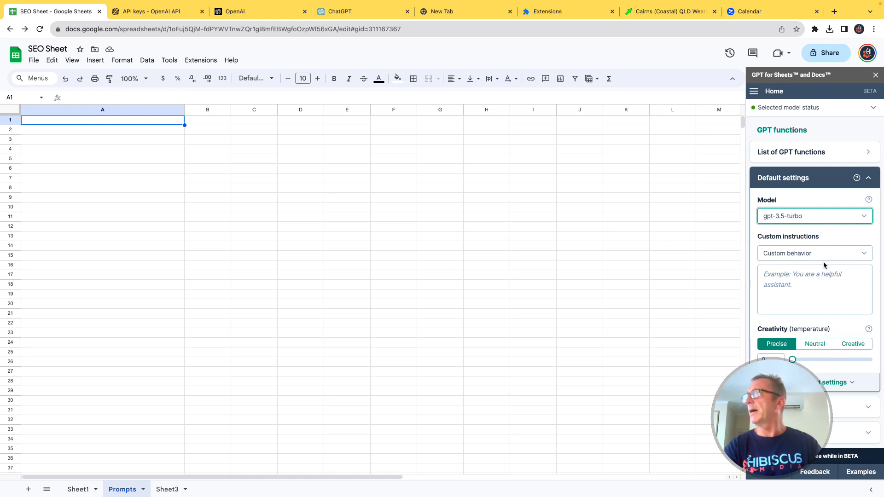
# Step: Review the add-on's custom instruction and creativity settings and its list of GPT functions
pyautogui.scroll(-1, 829, 278)
pyautogui.scroll(-3, 829, 277)
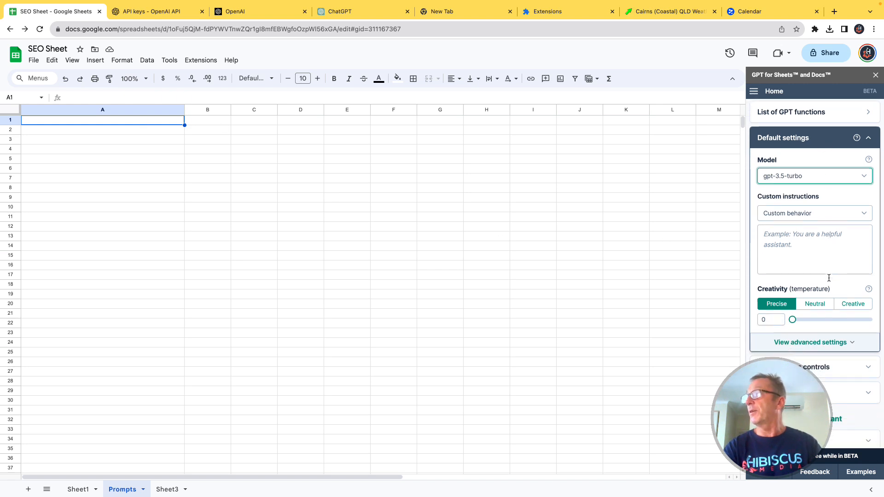
pyautogui.scroll(4, 829, 278)
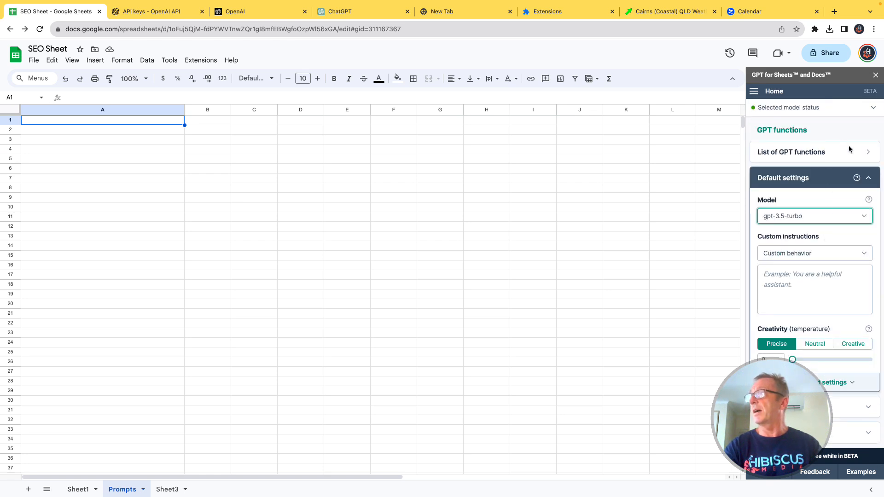
pyautogui.click(868, 154)
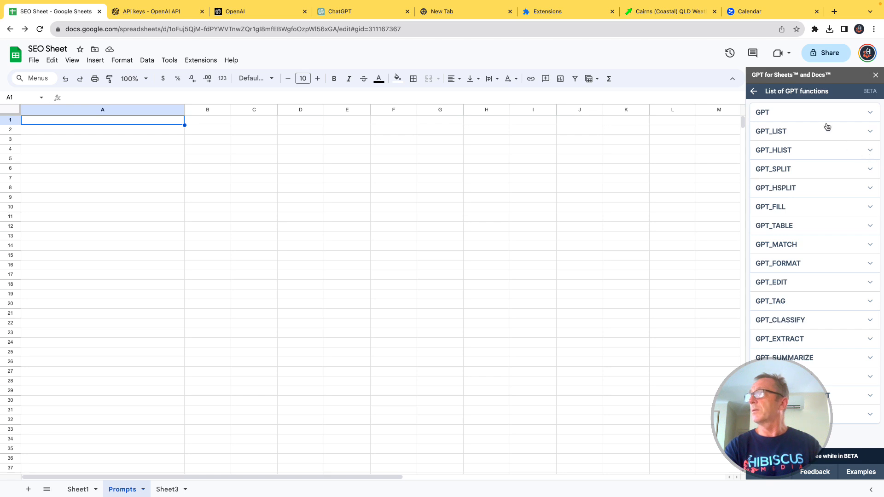
pyautogui.click(754, 91)
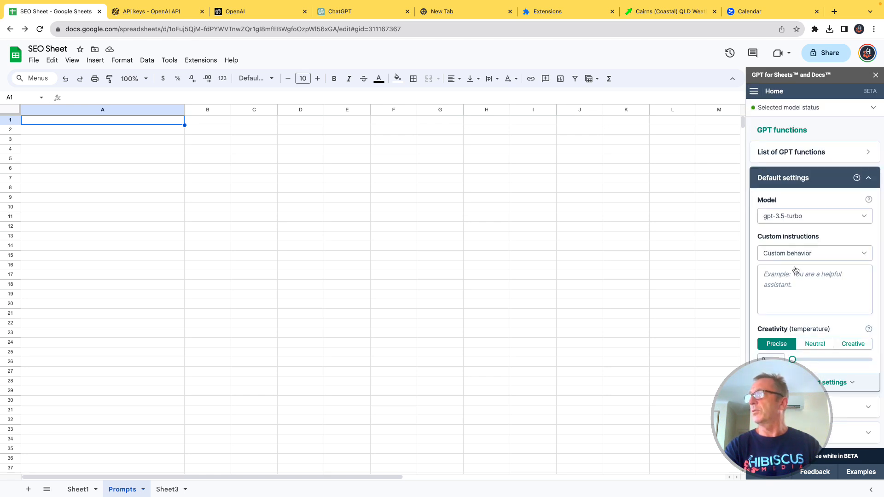
# Step: Open the add-on's API key settings and check the OpenAI API key field
pyautogui.click(755, 91)
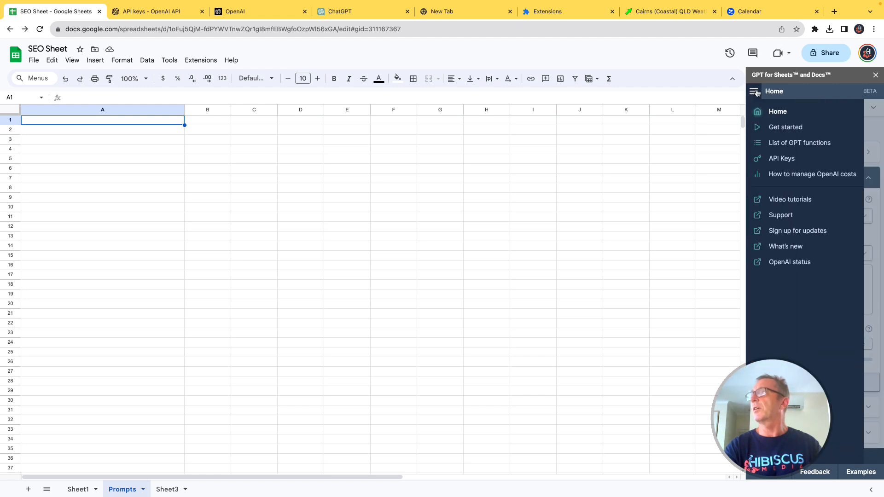
pyautogui.click(782, 159)
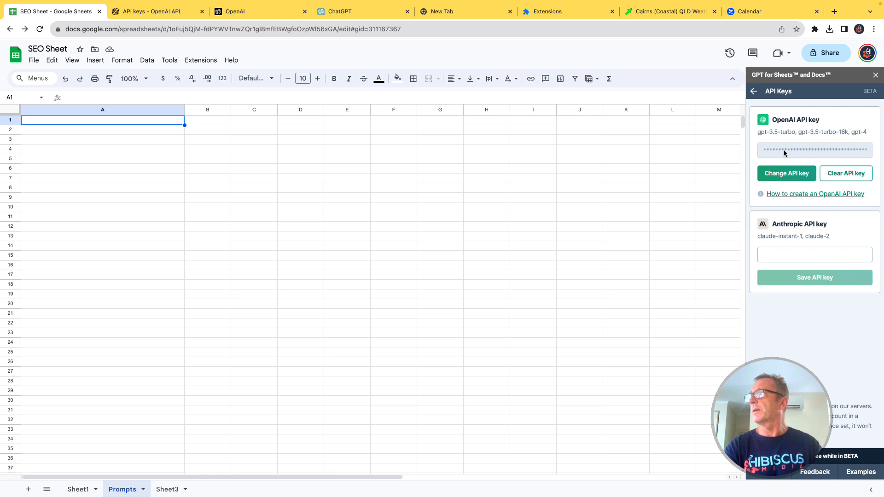
pyautogui.rightClick(841, 151)
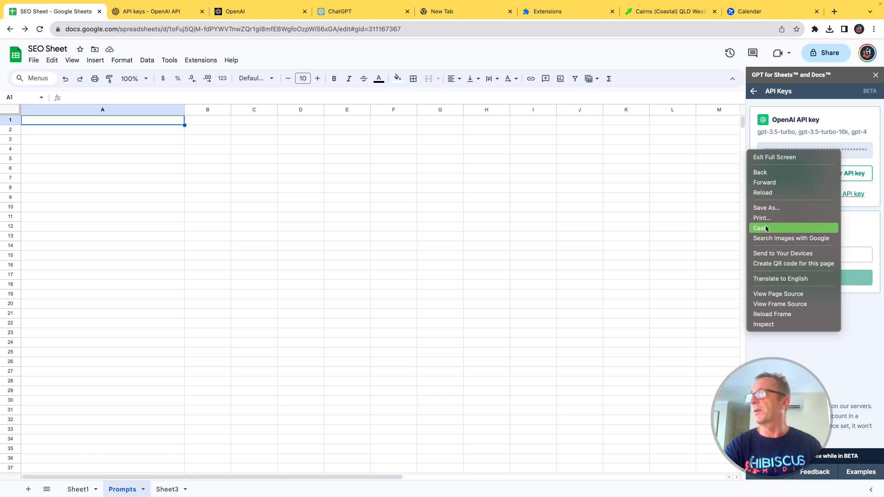
pyautogui.click(677, 225)
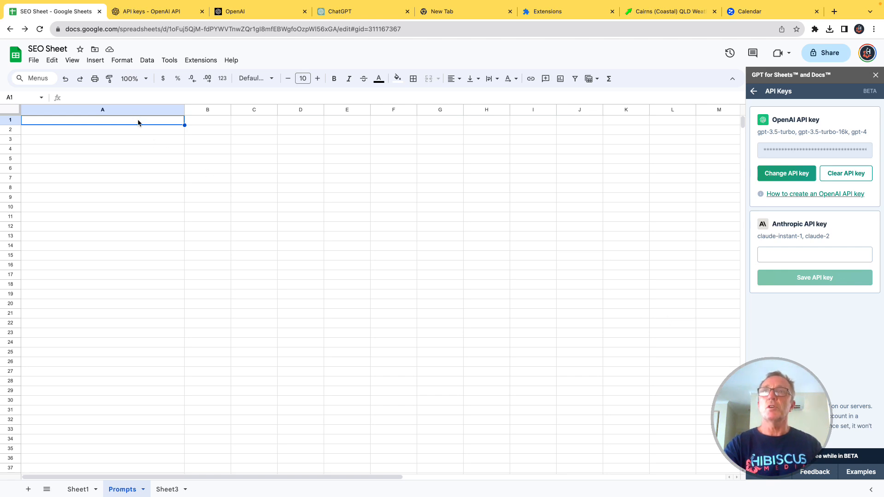
# Step: Enter =GPT_LIST("create a list of tasks to do each day to become successful") in cell A1 of the Prompts sheet
pyautogui.click(134, 158)
pyautogui.click(121, 124)
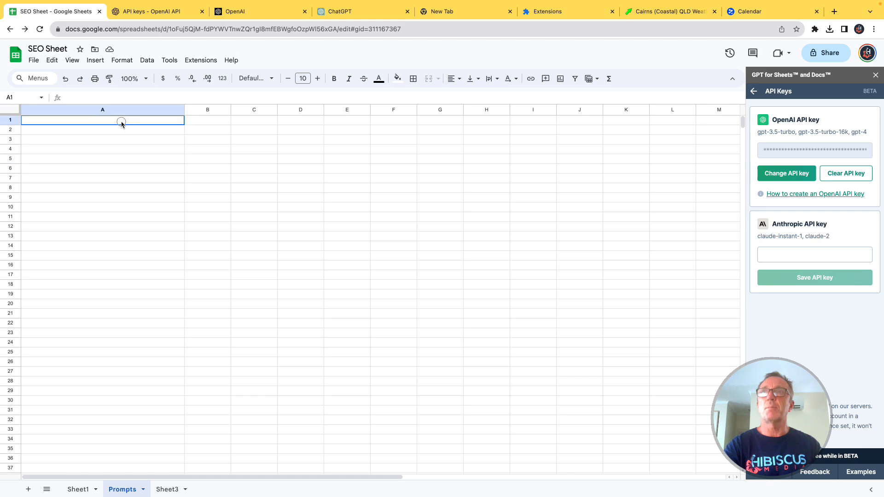
pyautogui.write('=')
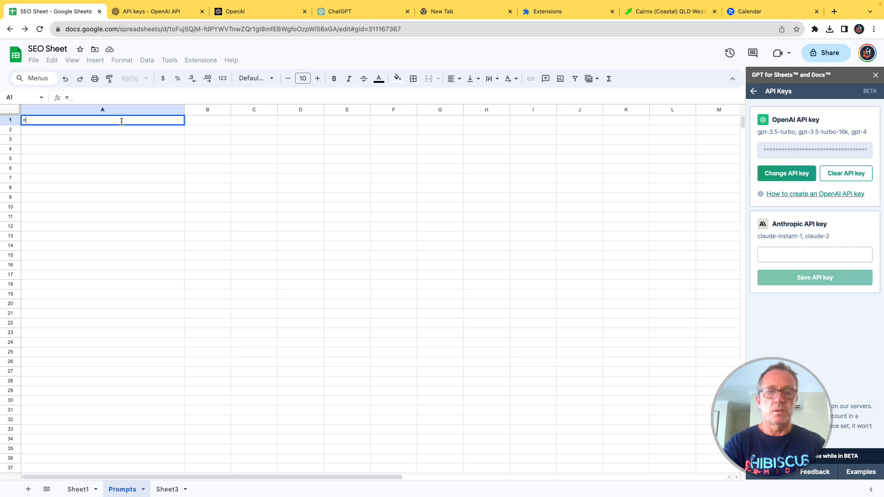
pyautogui.write('gp')
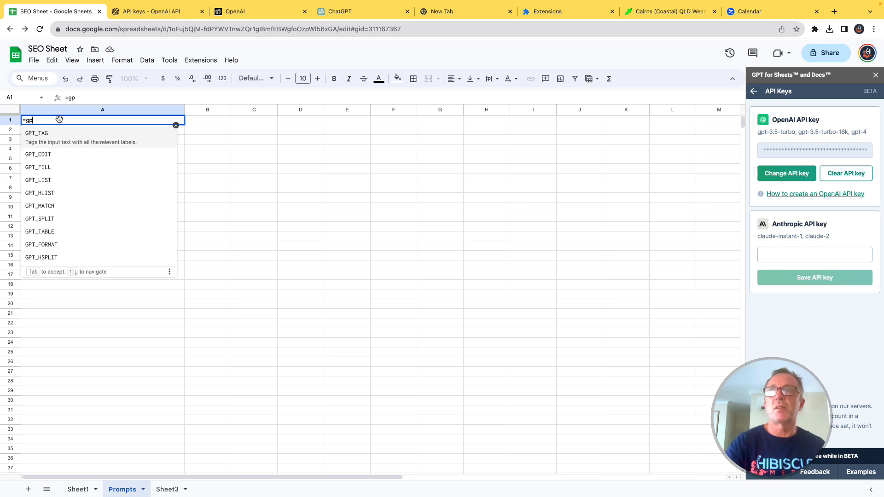
pyautogui.click(43, 179)
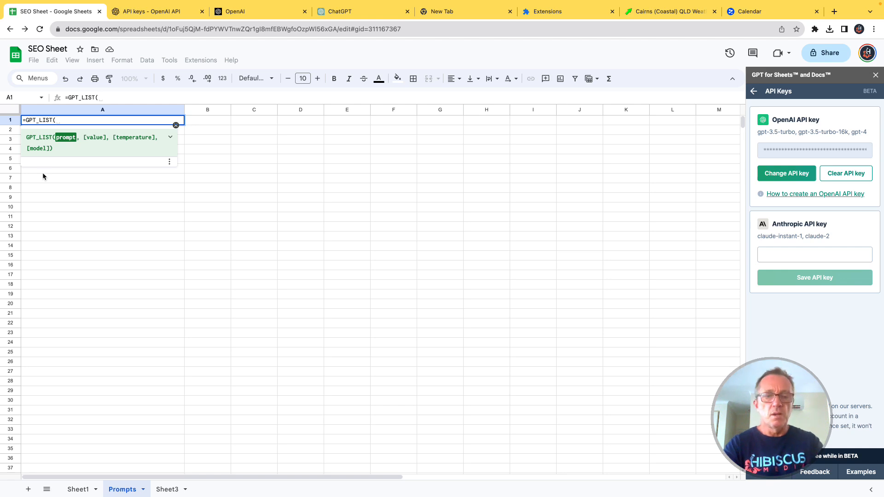
pyautogui.write('"')
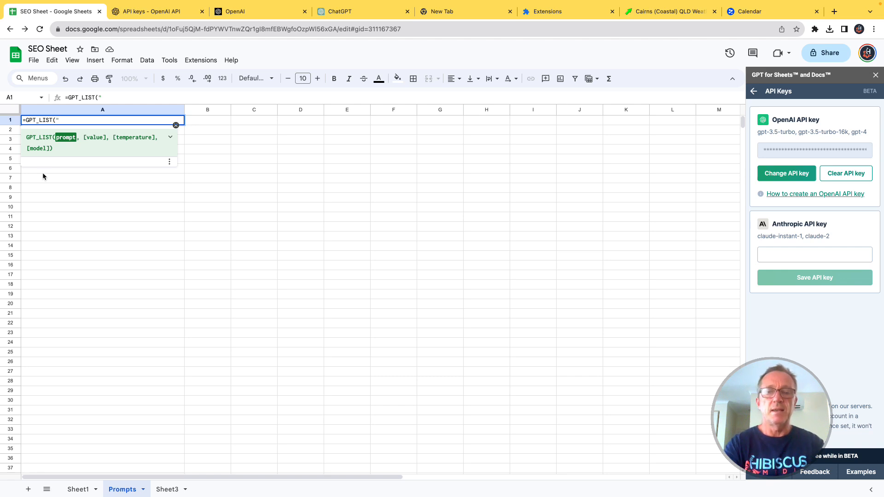
pyautogui.write('cr')
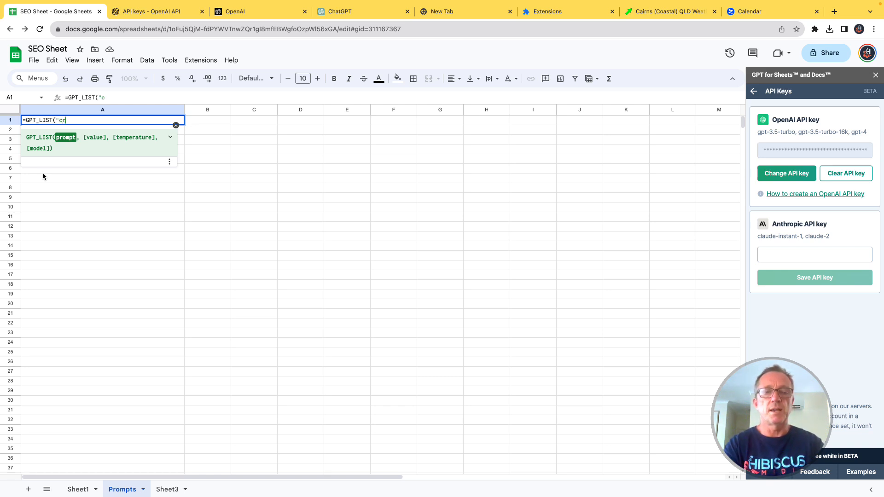
pyautogui.write('eate a l')
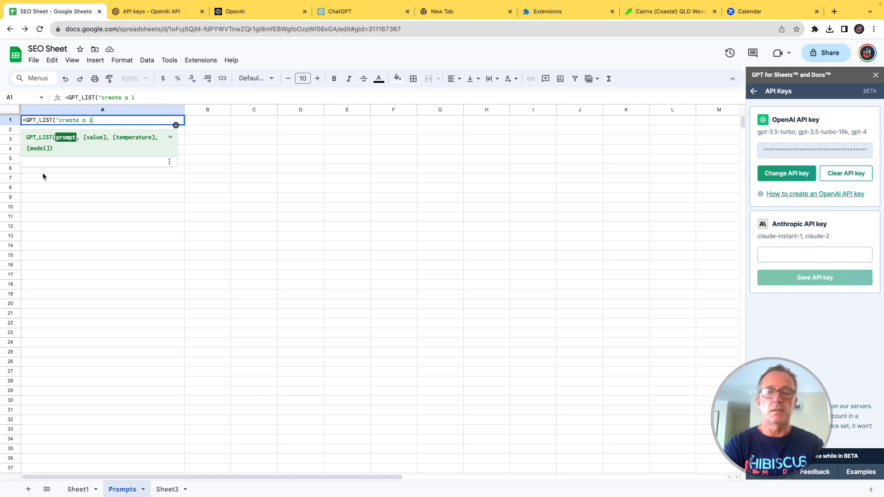
pyautogui.write('ist of tasks to ')
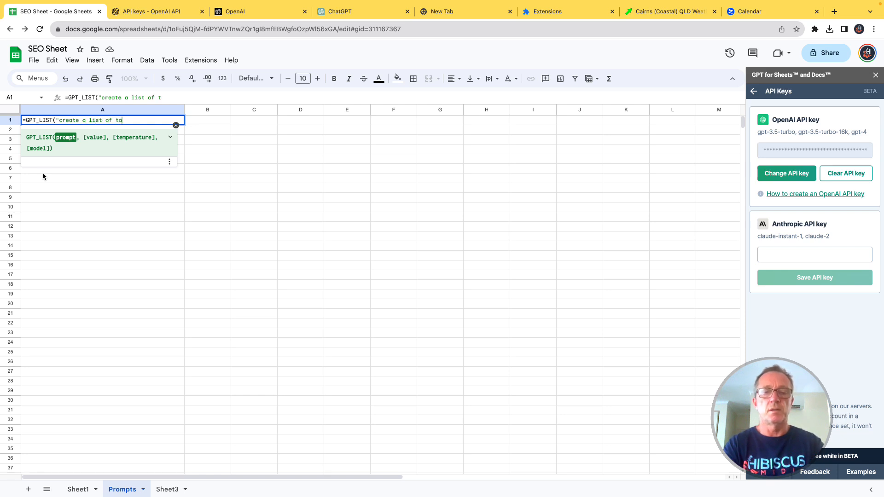
pyautogui.write('do eac')
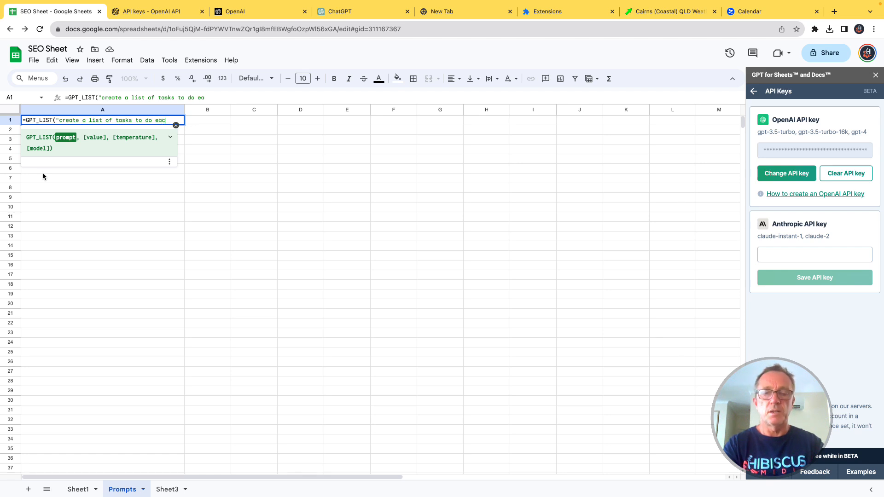
pyautogui.write('h day to ')
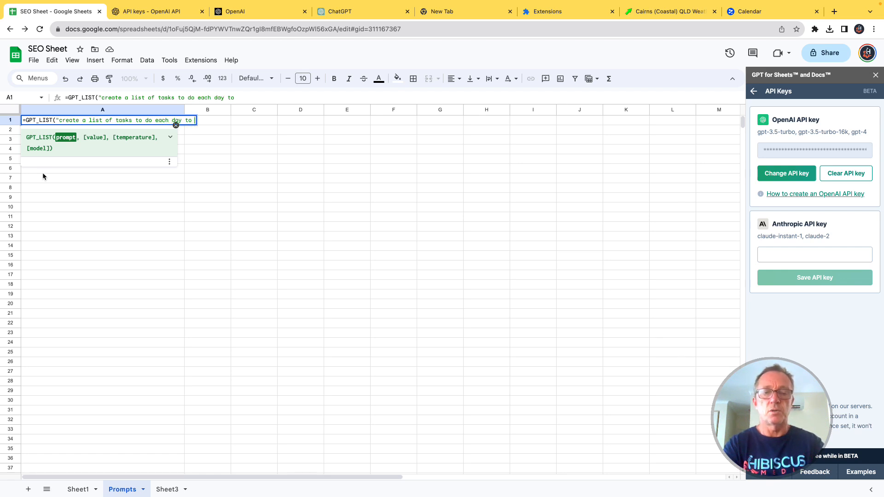
pyautogui.write('become ')
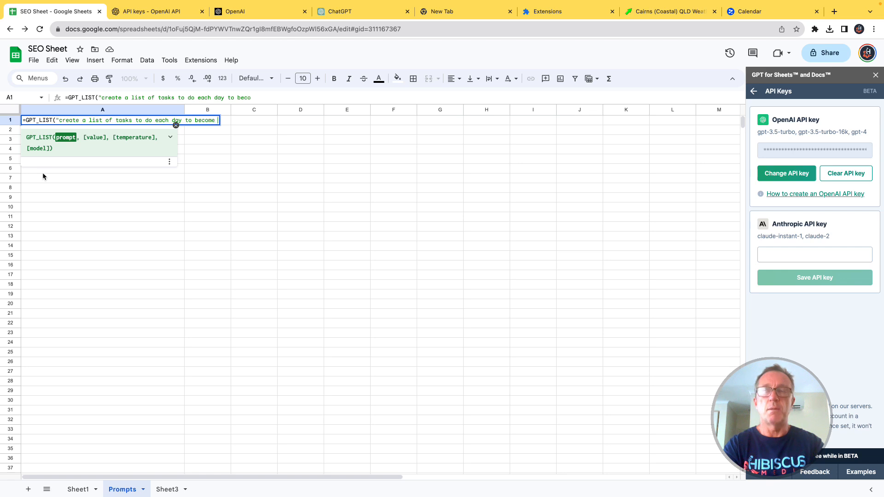
pyautogui.write('succes')
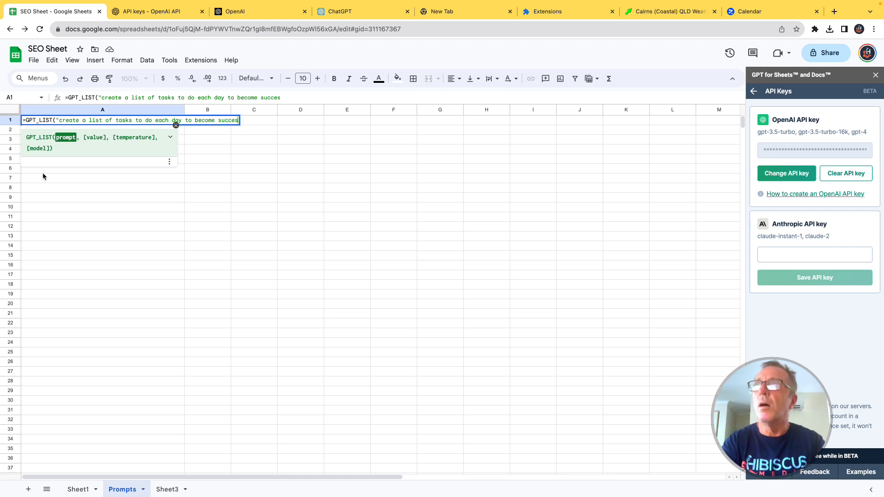
pyautogui.write('sful')
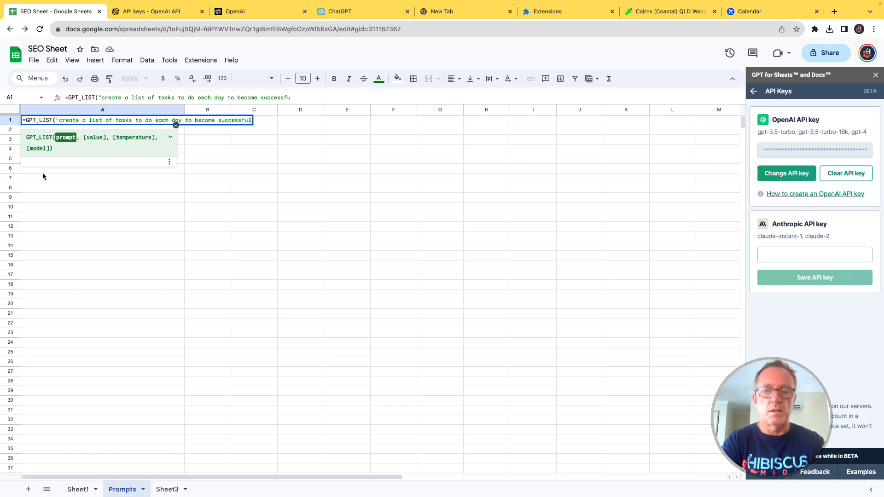
pyautogui.write('"')
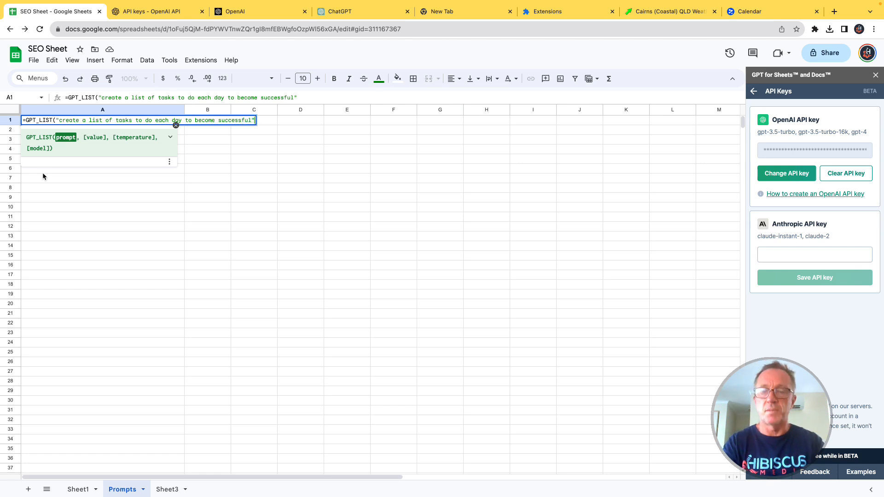
pyautogui.write(')')
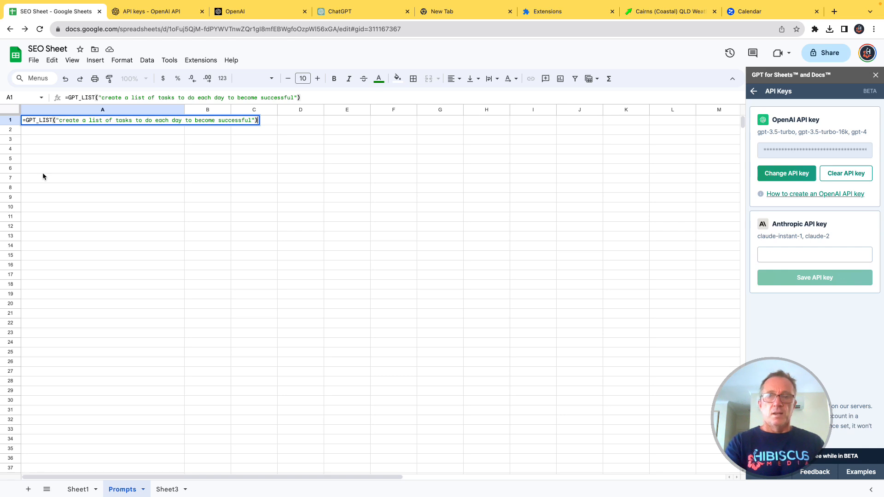
pyautogui.press('Return')
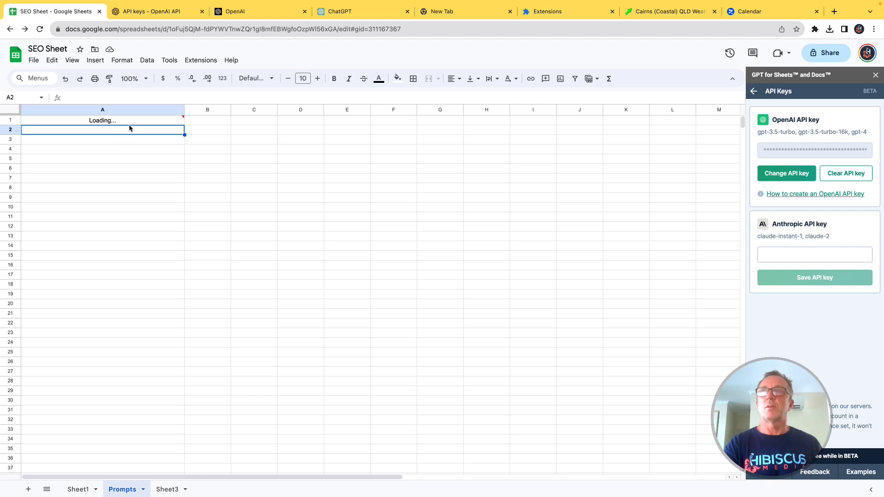
# Step: Fit column A's width to the generated task list and look through its first four entries
pyautogui.click(120, 159)
pyautogui.click(119, 134)
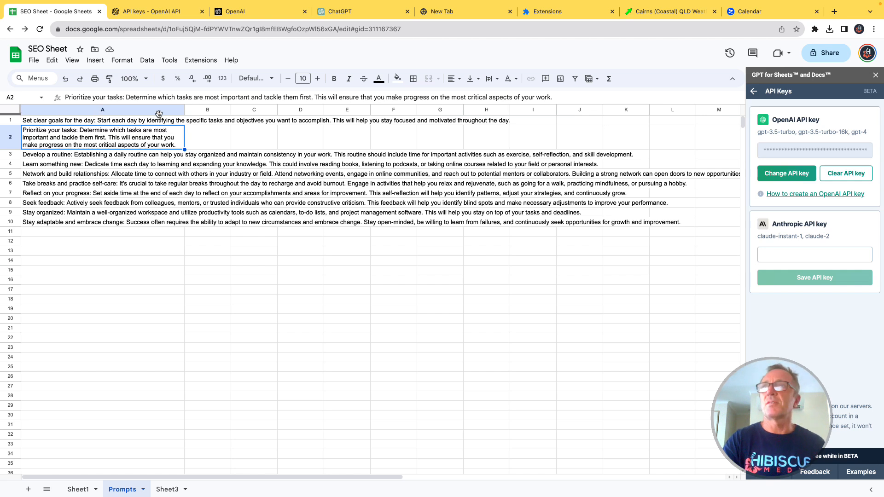
pyautogui.click(226, 189)
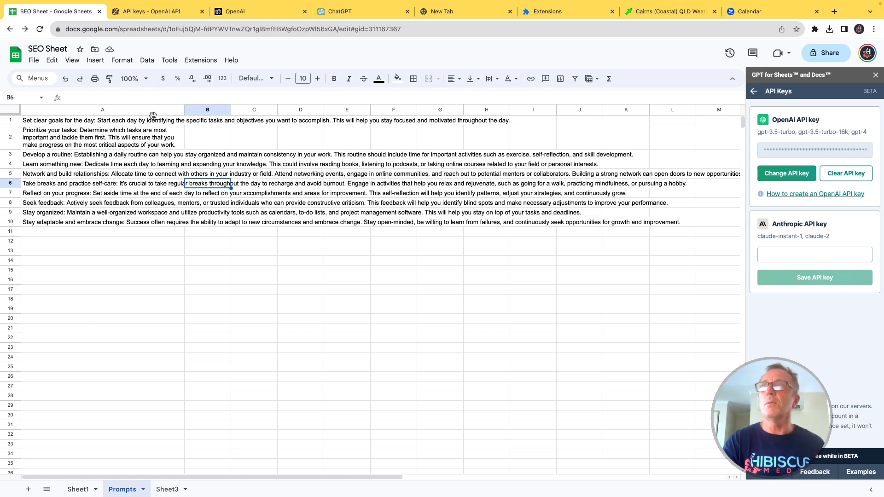
pyautogui.doubleClick(184, 110)
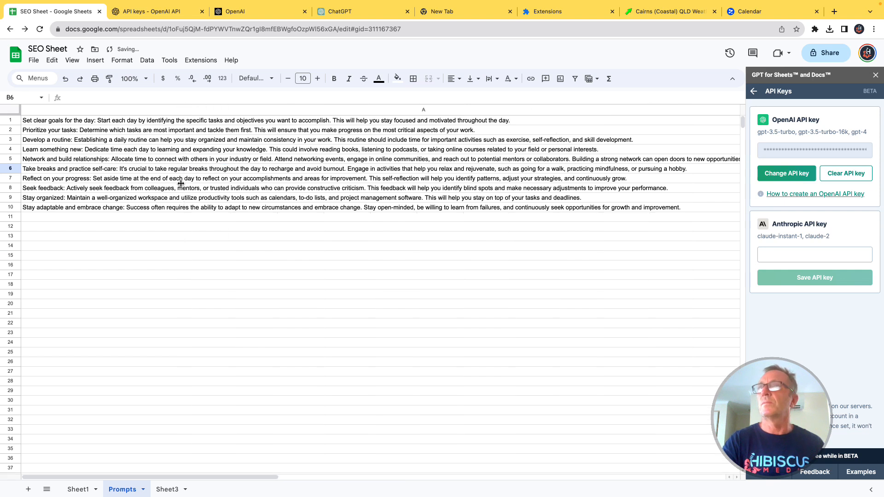
pyautogui.click(55, 122)
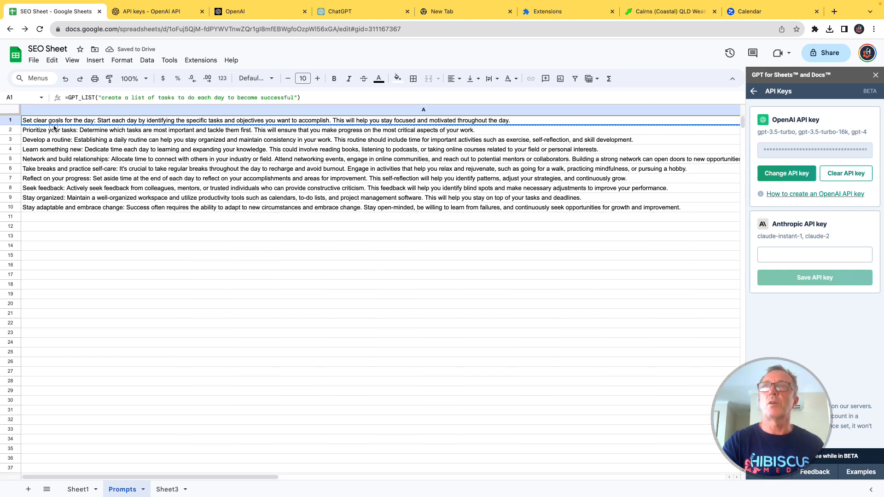
pyautogui.click(57, 133)
pyautogui.click(58, 143)
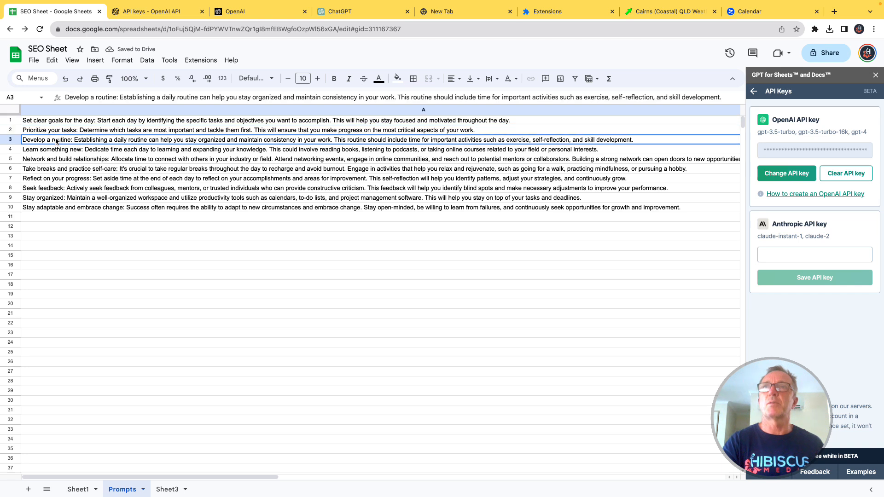
pyautogui.click(55, 152)
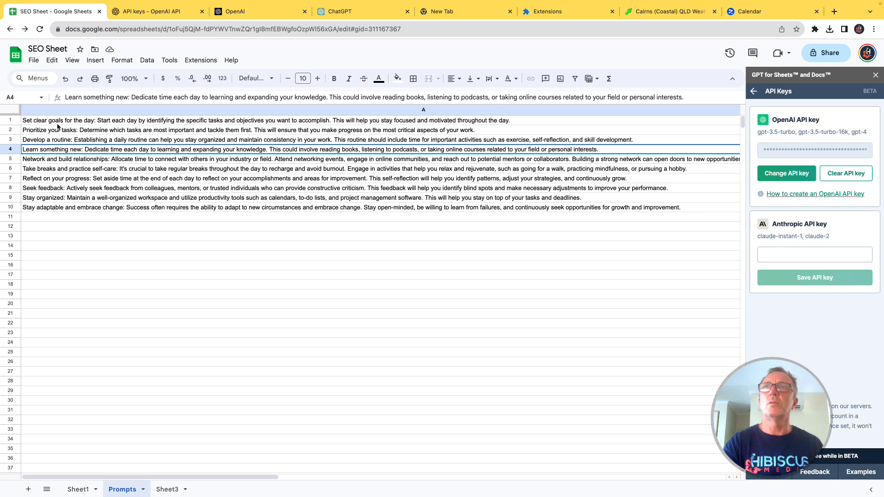
# Step: Extend the GPT_LIST prompt in cell A1 with ". keep it short and sweet" after "successful" and rerun the formula
pyautogui.click(39, 120)
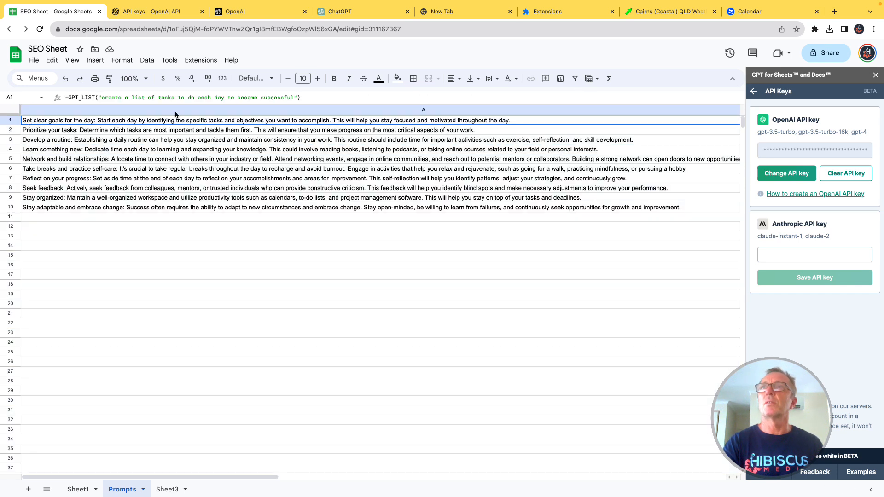
pyautogui.click(291, 98)
pyautogui.write('. ')
pyautogui.write('keep it sh')
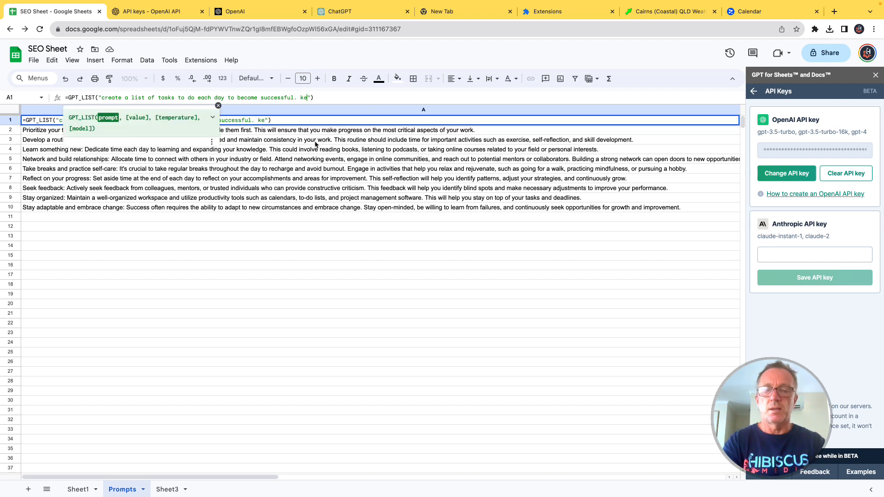
pyautogui.write('ort and ')
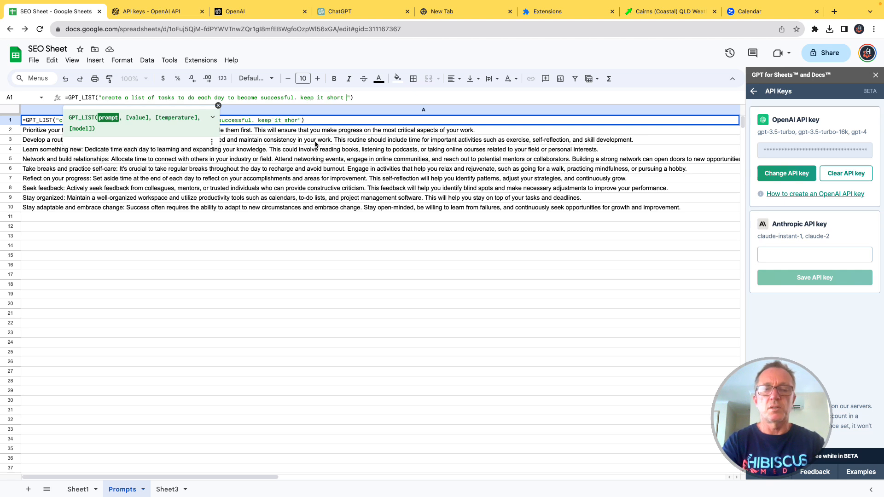
pyautogui.write('sweet')
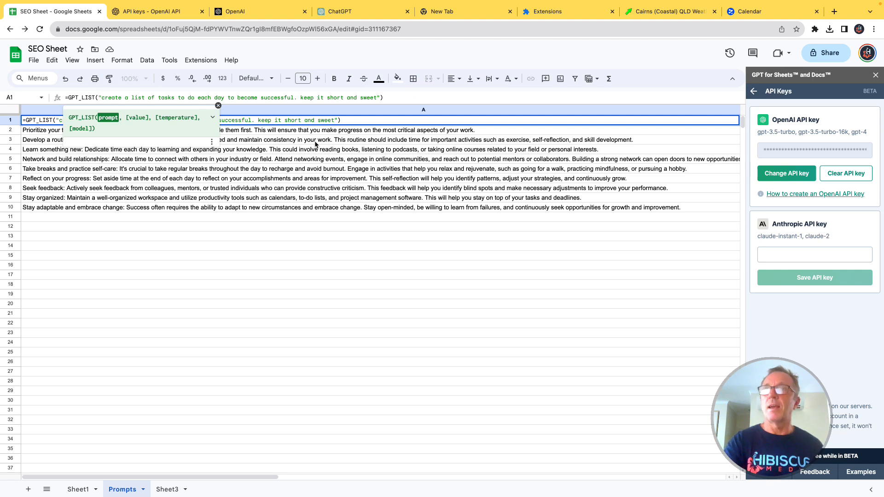
pyautogui.press('Return')
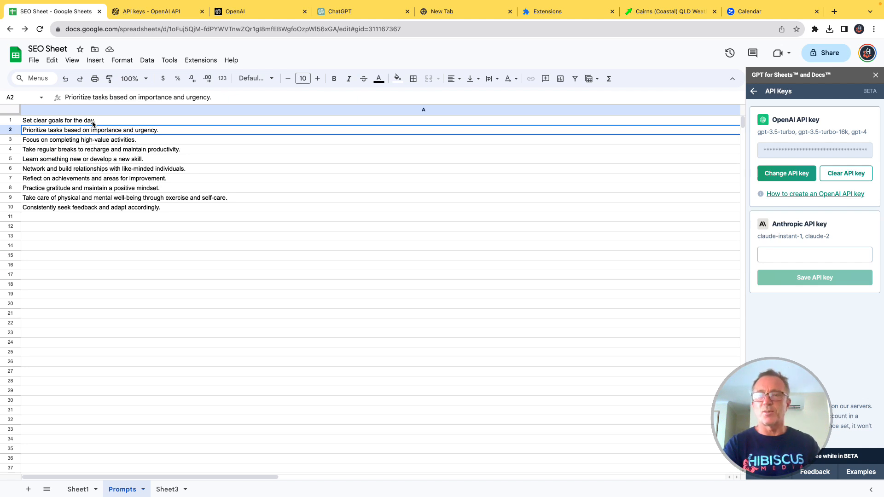
# Step: Check the formula in cell A1 and the regenerated entries in cells A2 and A3
pyautogui.click(55, 121)
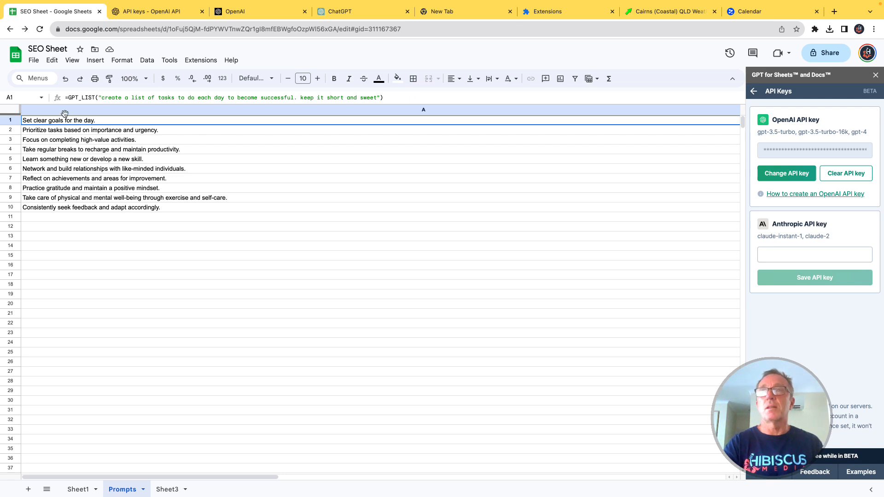
pyautogui.click(58, 133)
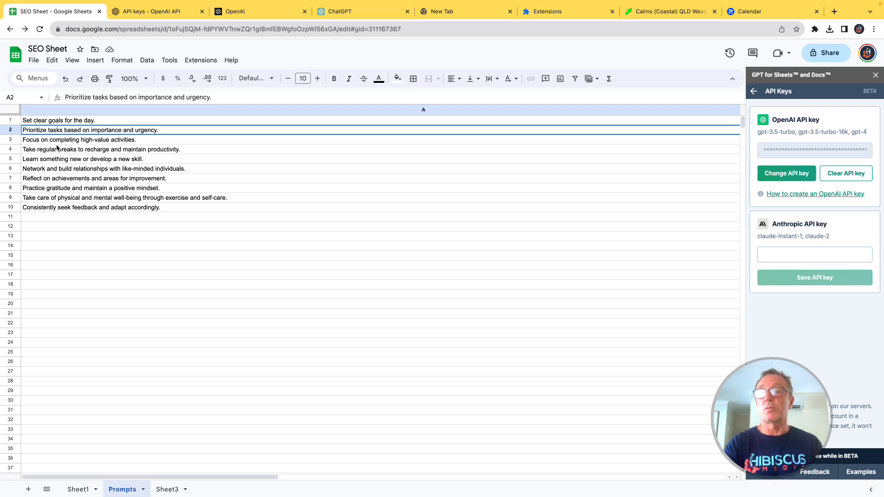
pyautogui.click(53, 141)
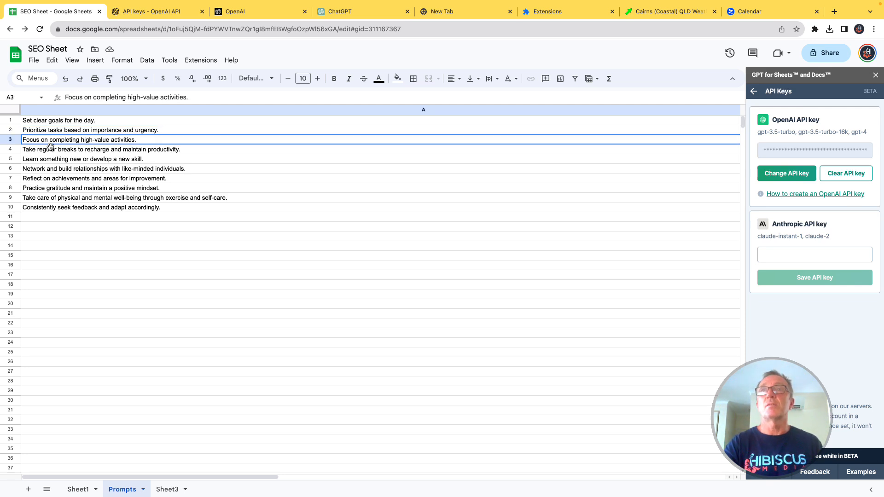